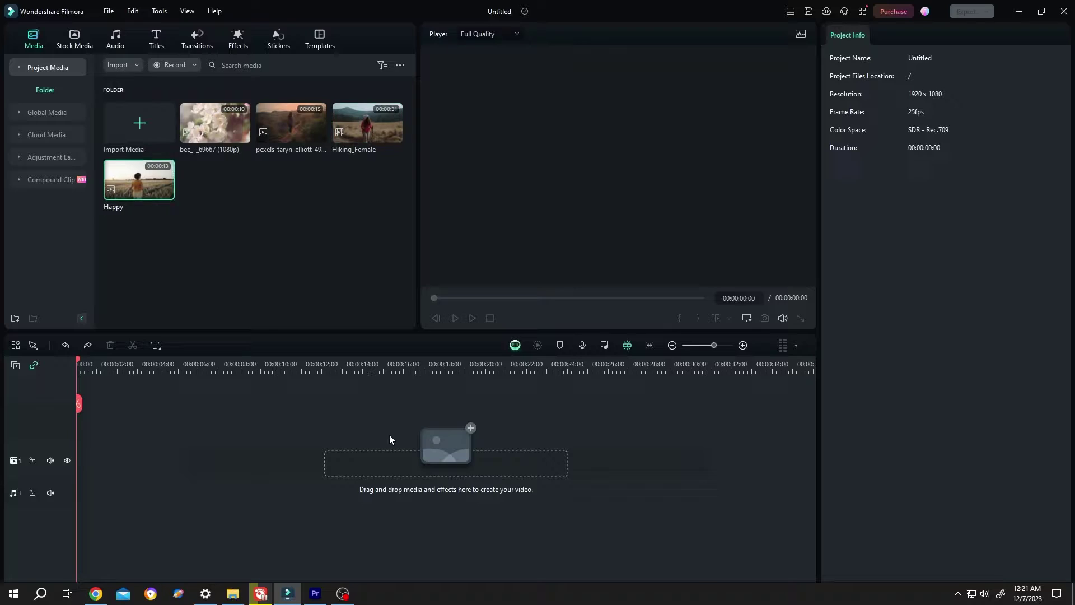
Place the Happy clip, then Hiking_Female right after it, on the video track
{"action": "left_click_drag", "start_coordinate": [145, 195], "coordinate": [80, 457]}
{"action": "left_click_drag", "start_coordinate": [382, 128], "coordinate": [350, 452]}
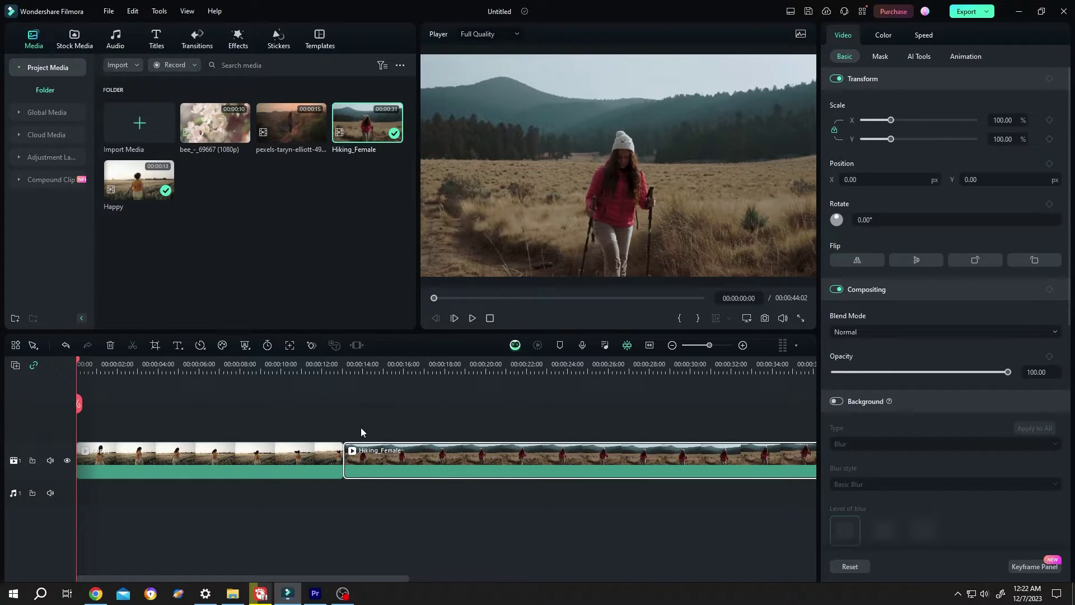
Filter transitions to Free, preview Rustic Transition 4, then show the Mine > Downloads list
{"action": "left_click", "coordinate": [199, 44]}
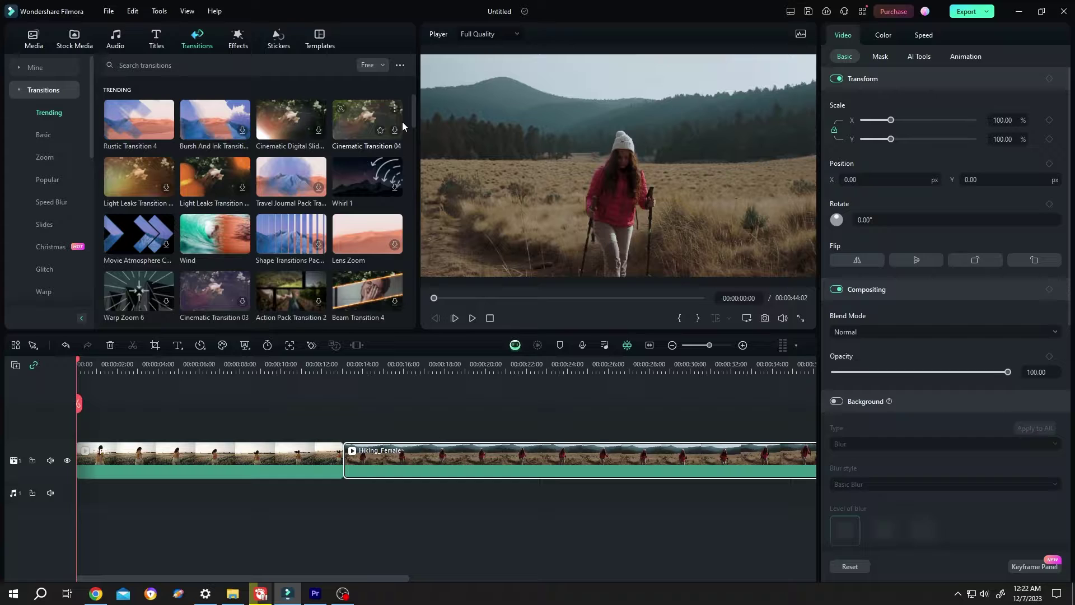
{"action": "mouse_move", "coordinate": [413, 115]}
{"action": "left_mouse_down"}
{"action": "mouse_move", "coordinate": [424, 239]}
{"action": "mouse_move", "coordinate": [413, 105]}
{"action": "mouse_move", "coordinate": [377, 73]}
{"action": "left_mouse_up"}
{"action": "left_click", "coordinate": [372, 68]}
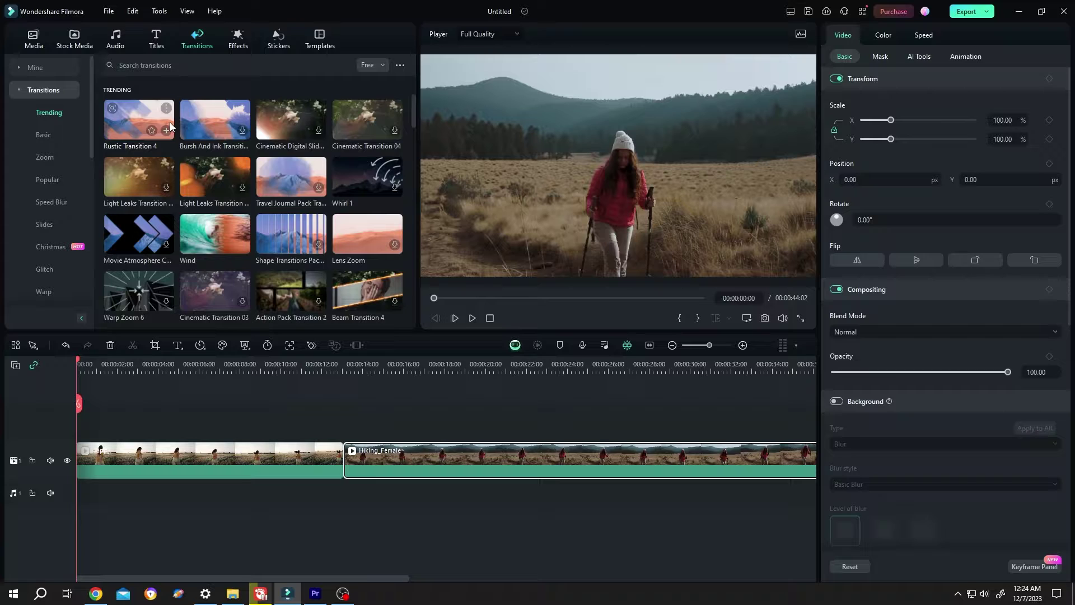
{"action": "left_click", "coordinate": [147, 122]}
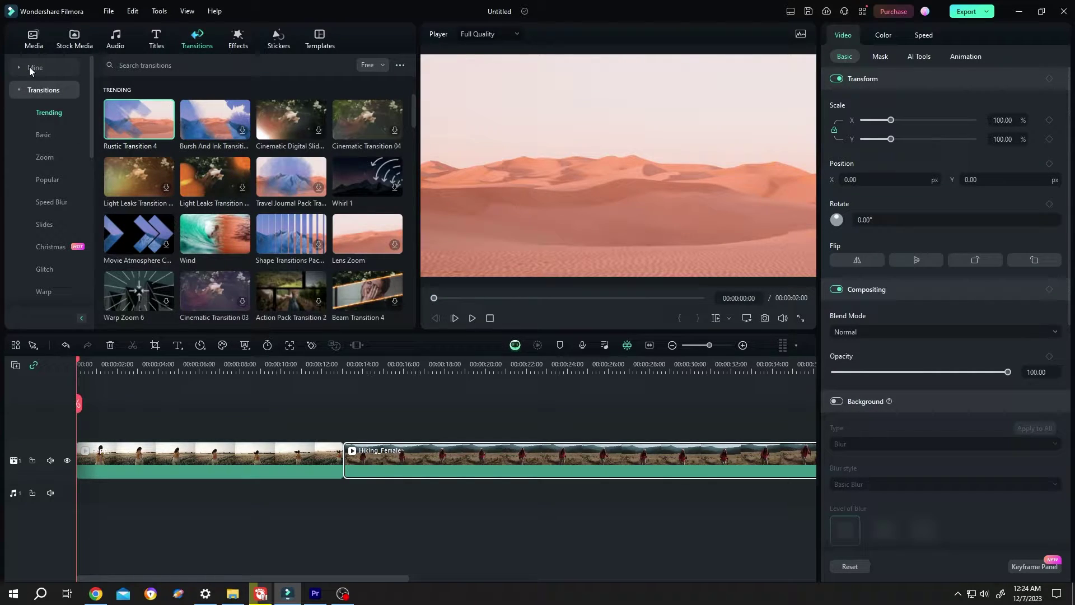
{"action": "left_click", "coordinate": [30, 66]}
{"action": "left_click", "coordinate": [52, 109]}
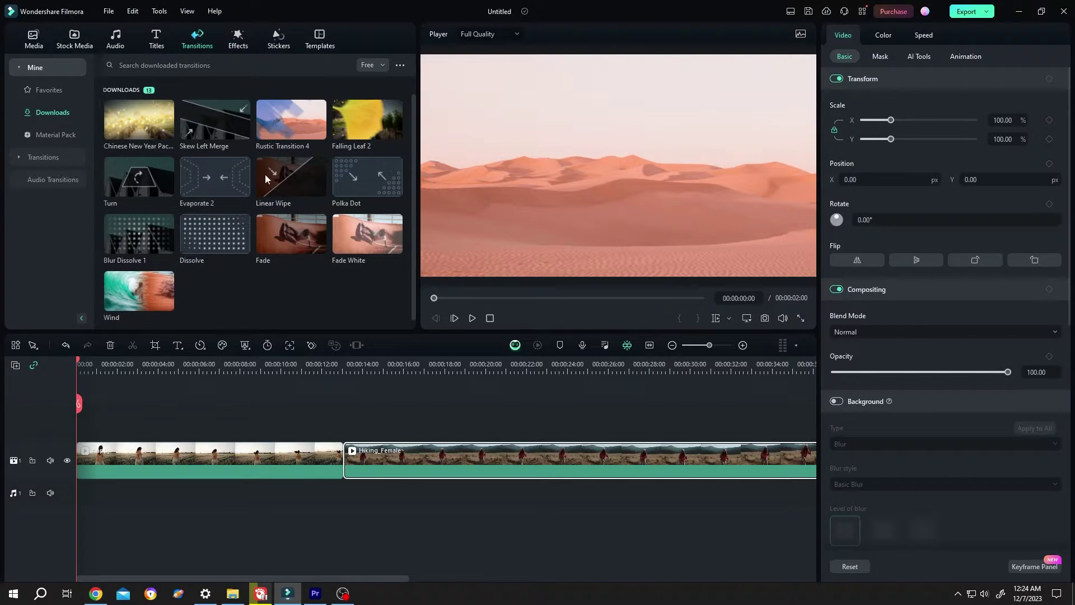
Drop Travel Journal Pack from the Popular transitions between the two clips
{"action": "left_click", "coordinate": [62, 158]}
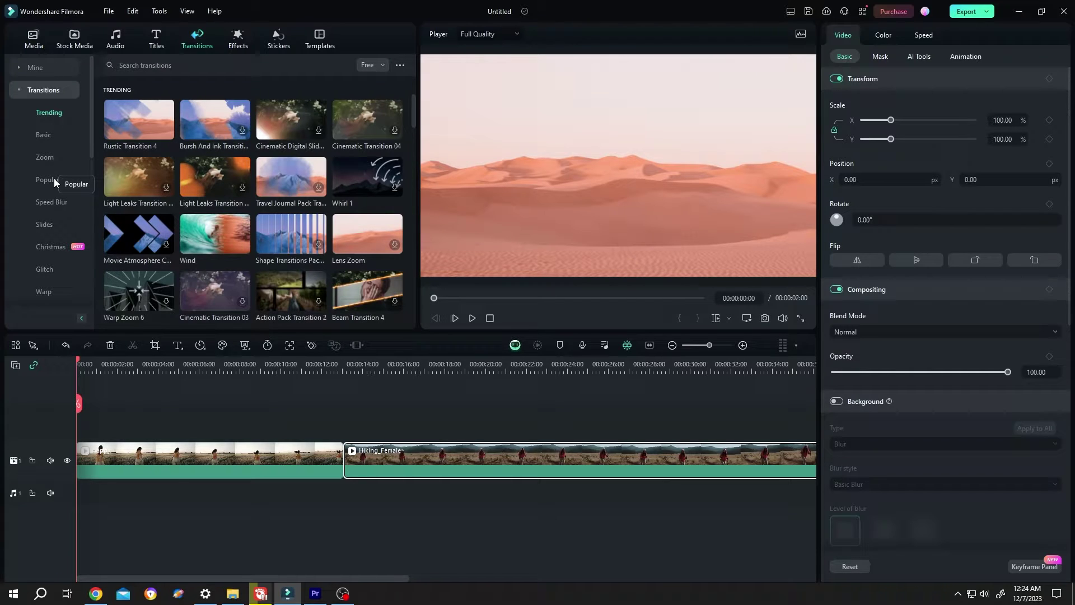
{"action": "left_click", "coordinate": [53, 178]}
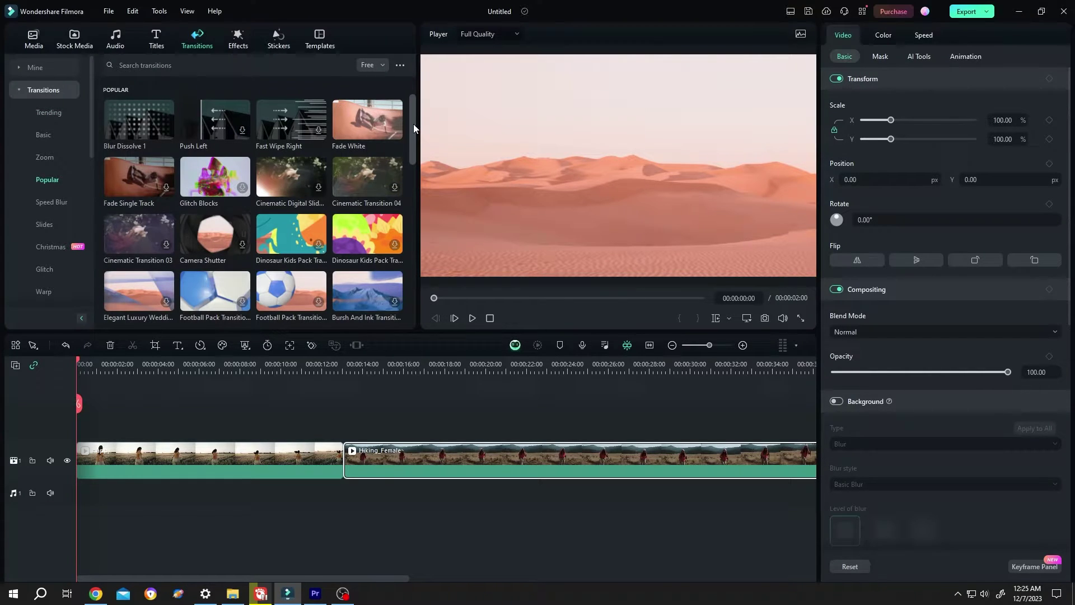
{"action": "left_click_drag", "start_coordinate": [413, 124], "coordinate": [405, 183]}
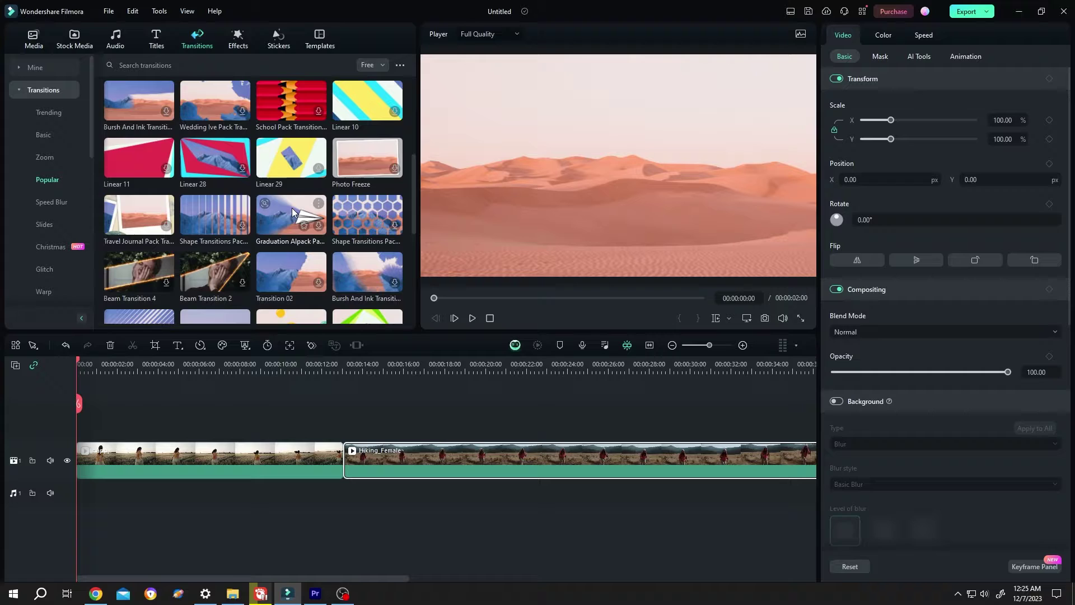
{"action": "left_click_drag", "start_coordinate": [135, 211], "coordinate": [339, 457]}
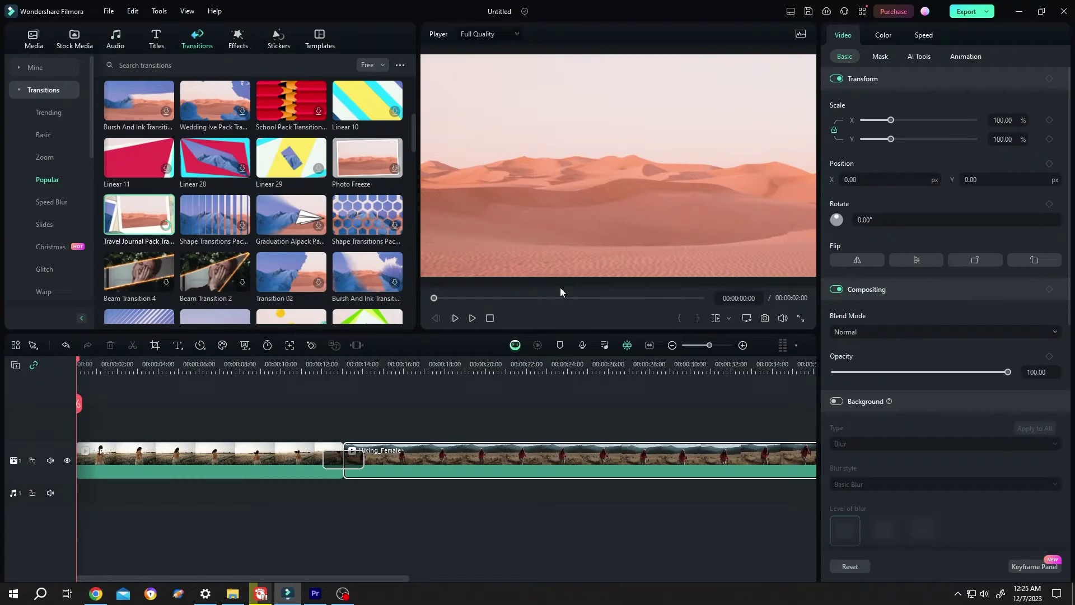
Play back Travel Journal Pack and stretch it to 2 seconds 10 frames
{"action": "left_click", "coordinate": [313, 364]}
{"action": "key", "text": "space"}
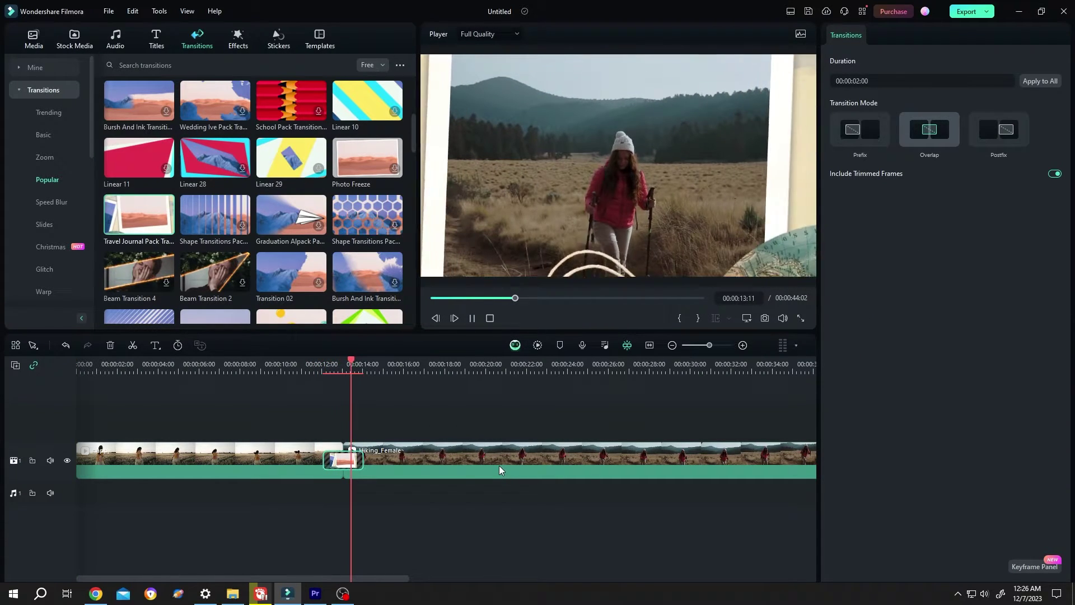
{"action": "key", "text": "space"}
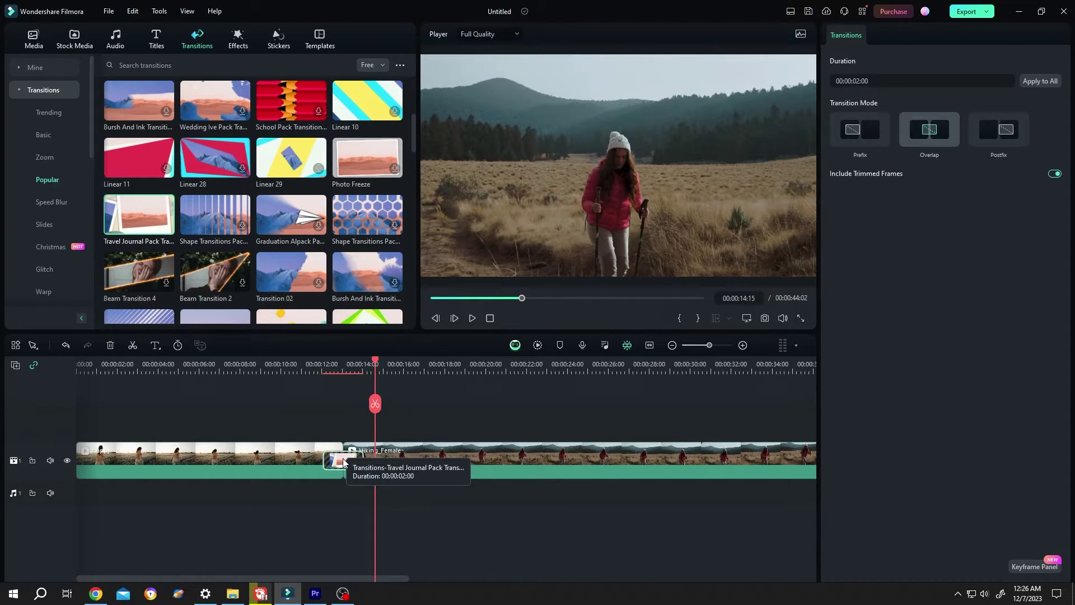
{"action": "mouse_move", "coordinate": [363, 459]}
{"action": "left_mouse_down"}
{"action": "mouse_move", "coordinate": [372, 461]}
{"action": "mouse_move", "coordinate": [361, 462]}
{"action": "left_mouse_up"}
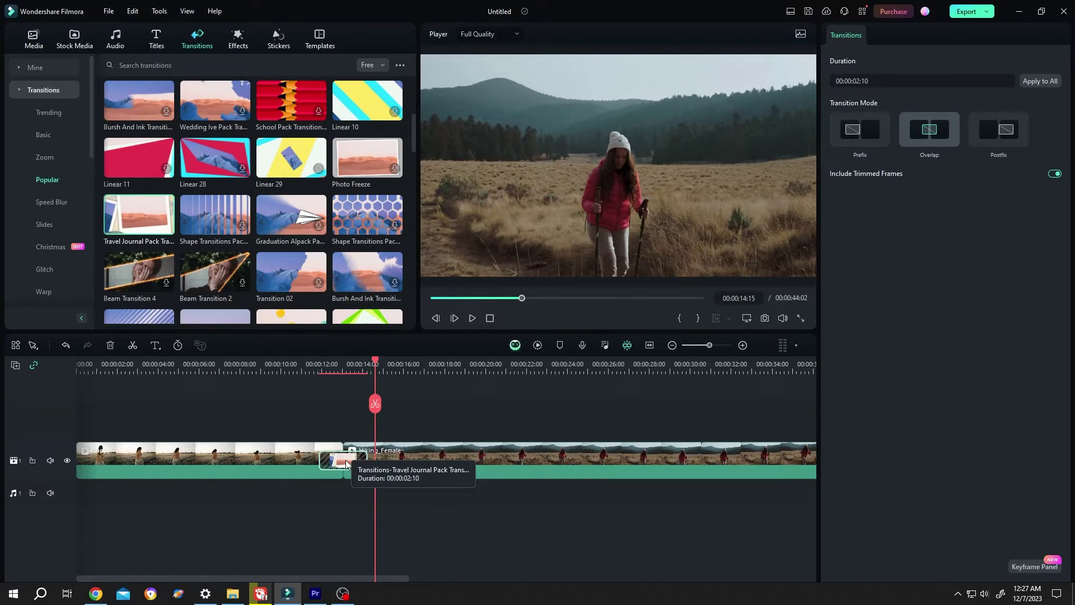
Replace Travel Journal Pack with Falling Leaf 2 from Downloads and scrub through it
{"action": "key", "text": "Delete"}
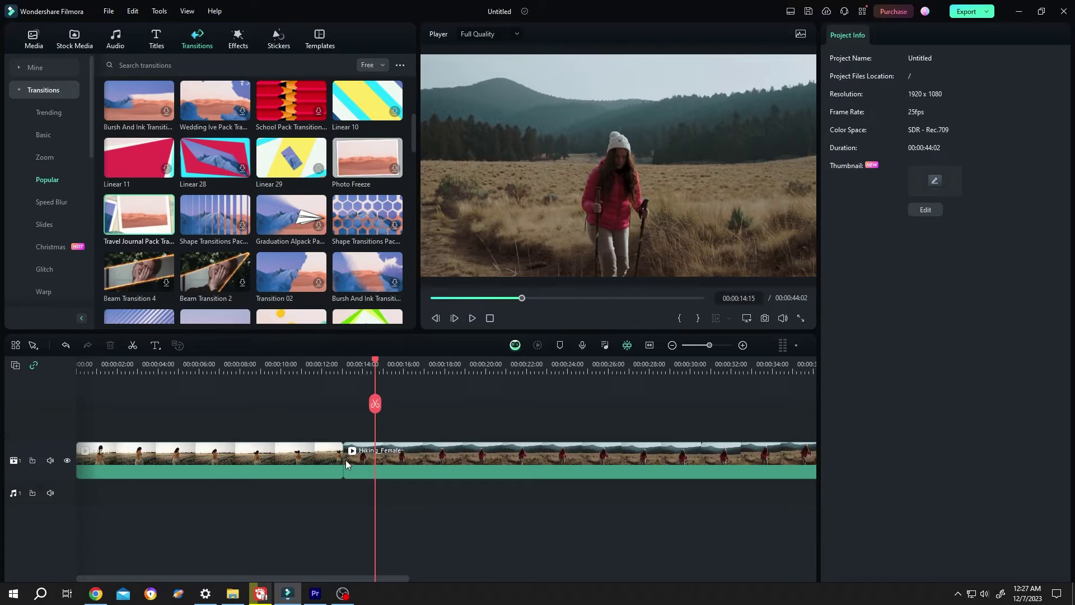
{"action": "left_click", "coordinate": [35, 67]}
{"action": "left_click", "coordinate": [46, 112]}
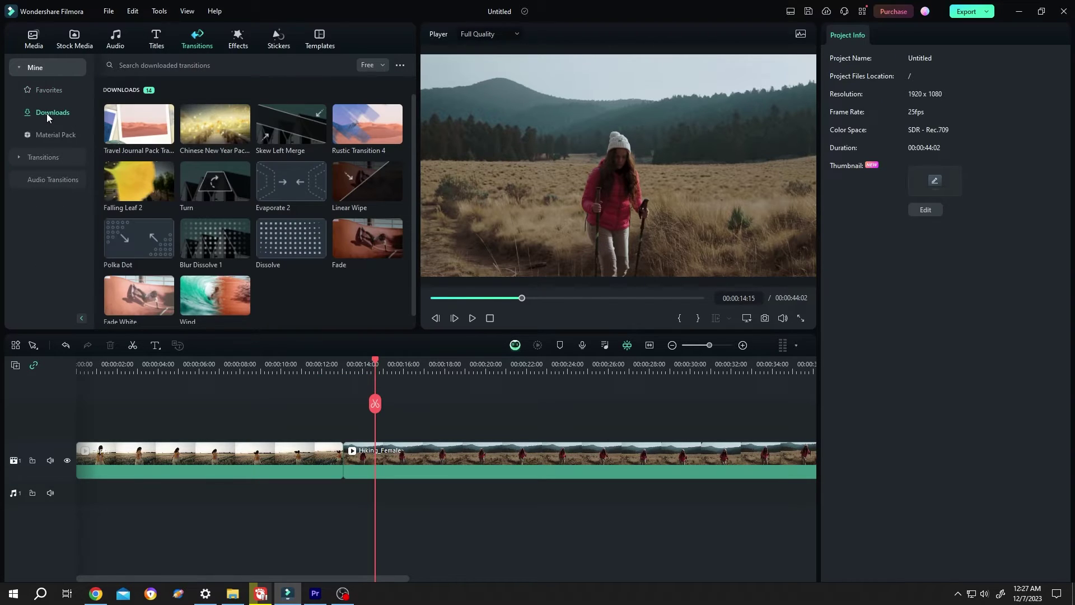
{"action": "left_click_drag", "start_coordinate": [138, 177], "coordinate": [336, 460]}
{"action": "left_click", "coordinate": [323, 363]}
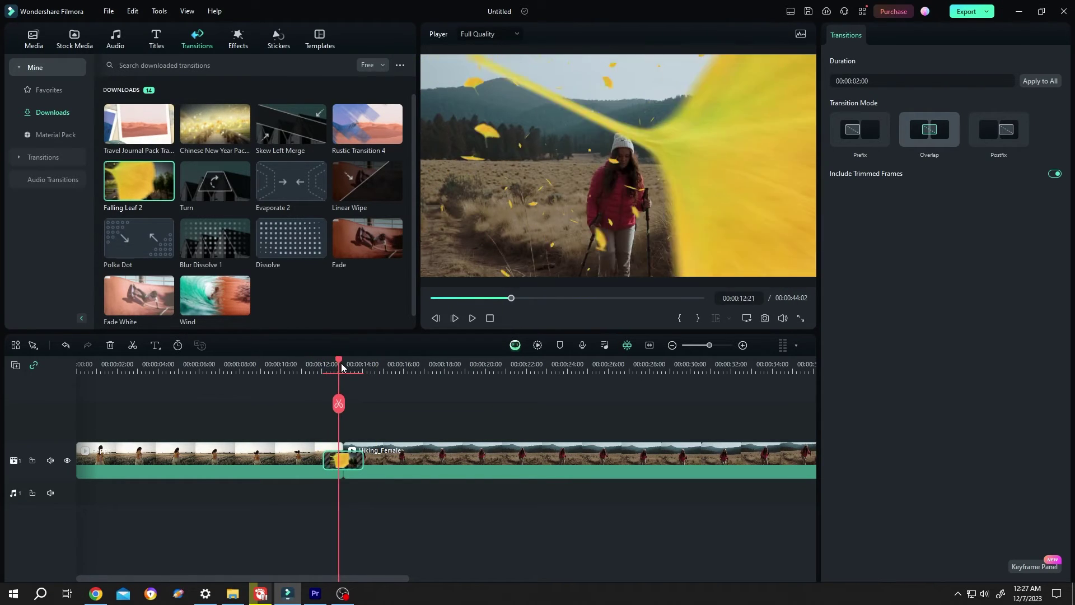
{"action": "left_click_drag", "start_coordinate": [323, 363], "coordinate": [343, 364]}
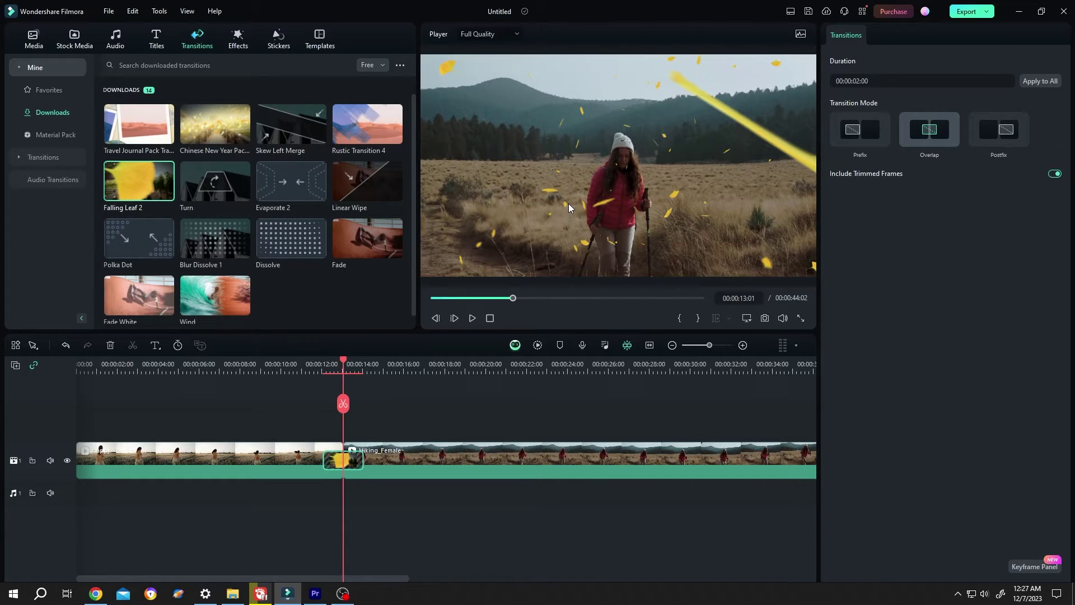
Split Hiking_Female a few frames in and delete the short frozen opening piece
{"action": "left_click", "coordinate": [419, 455]}
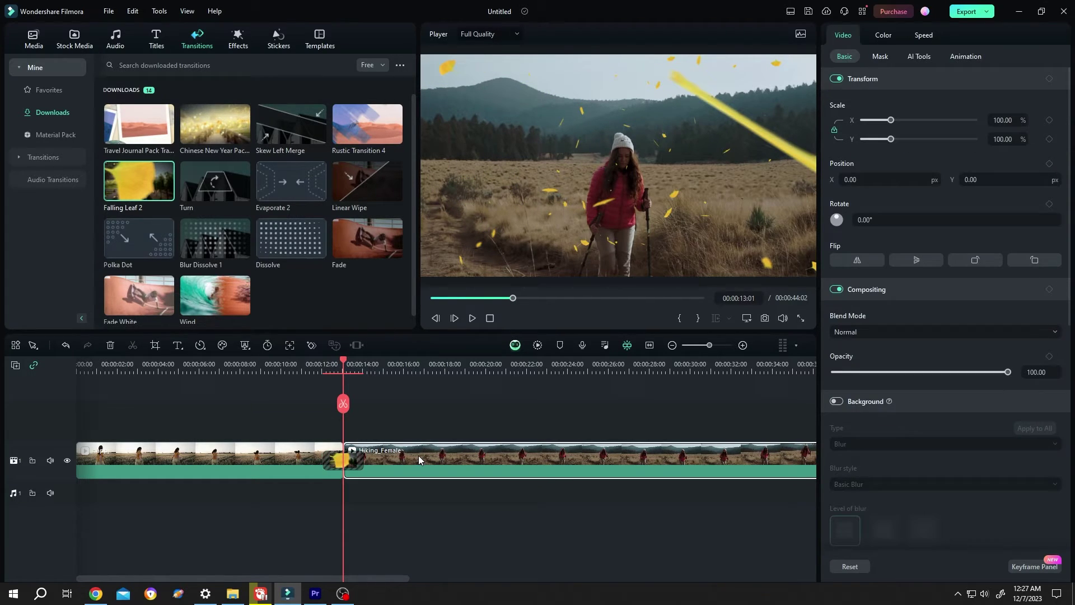
{"action": "left_click_drag", "start_coordinate": [345, 361], "coordinate": [357, 362]}
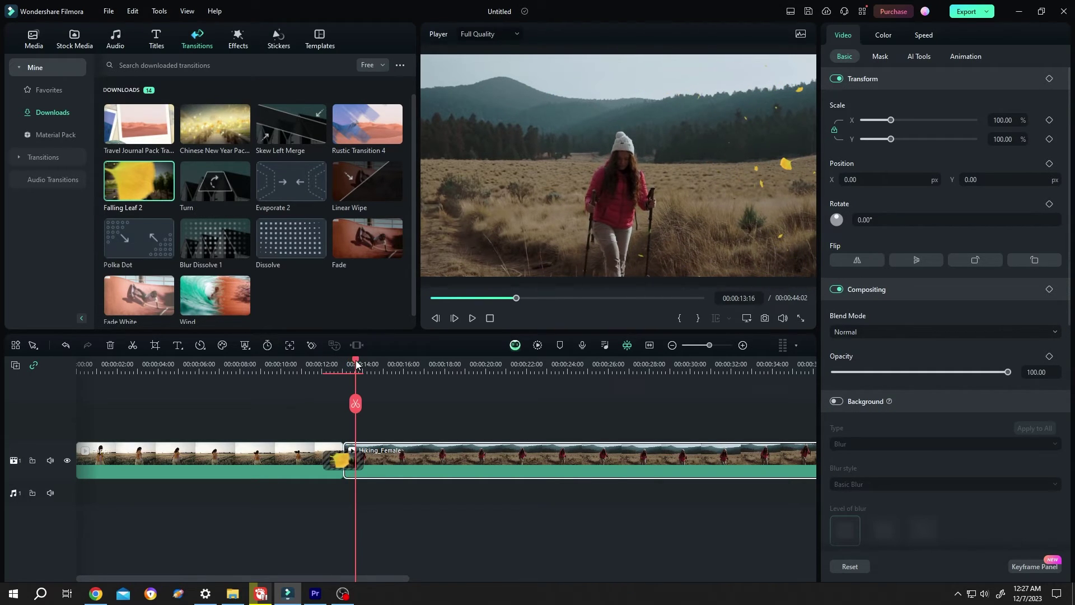
{"action": "left_click", "coordinate": [131, 347]}
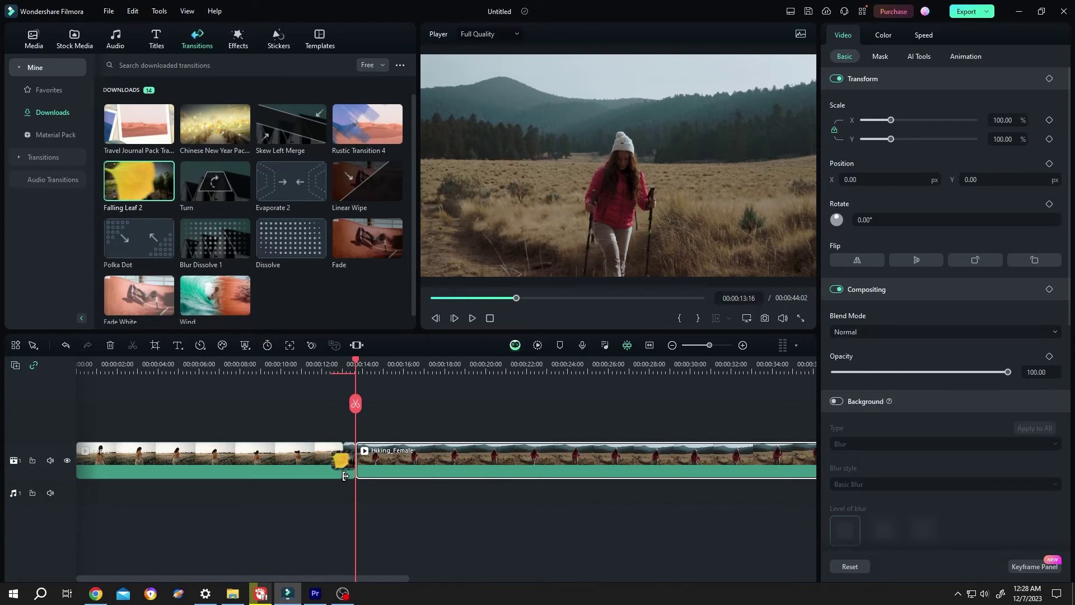
{"action": "key", "text": "Delete"}
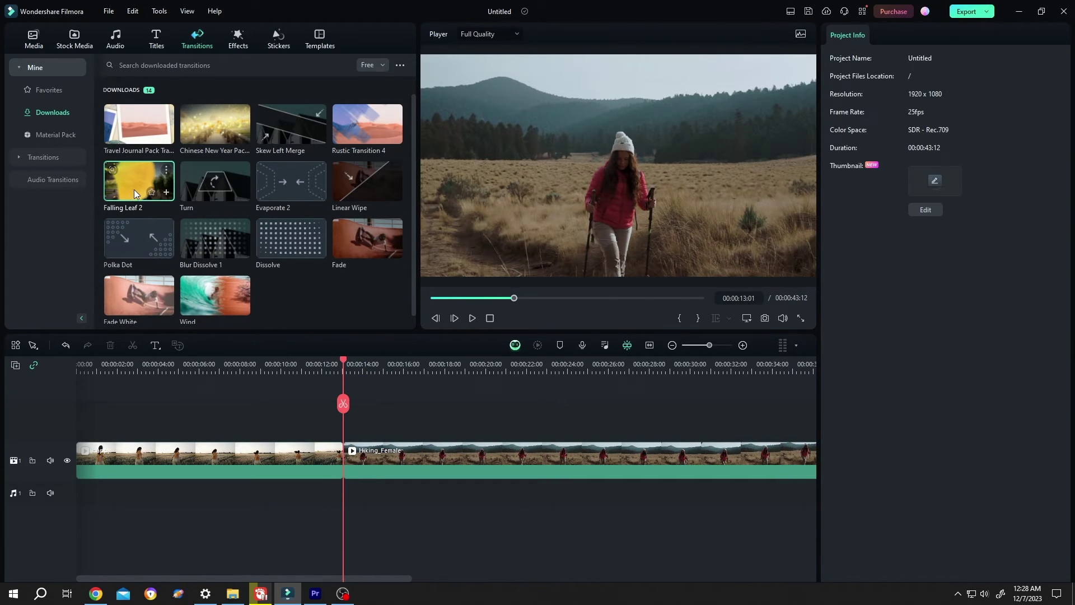
Drop Falling Leaf 2 onto the new cut and play it from just before
{"action": "left_click_drag", "start_coordinate": [134, 189], "coordinate": [343, 462]}
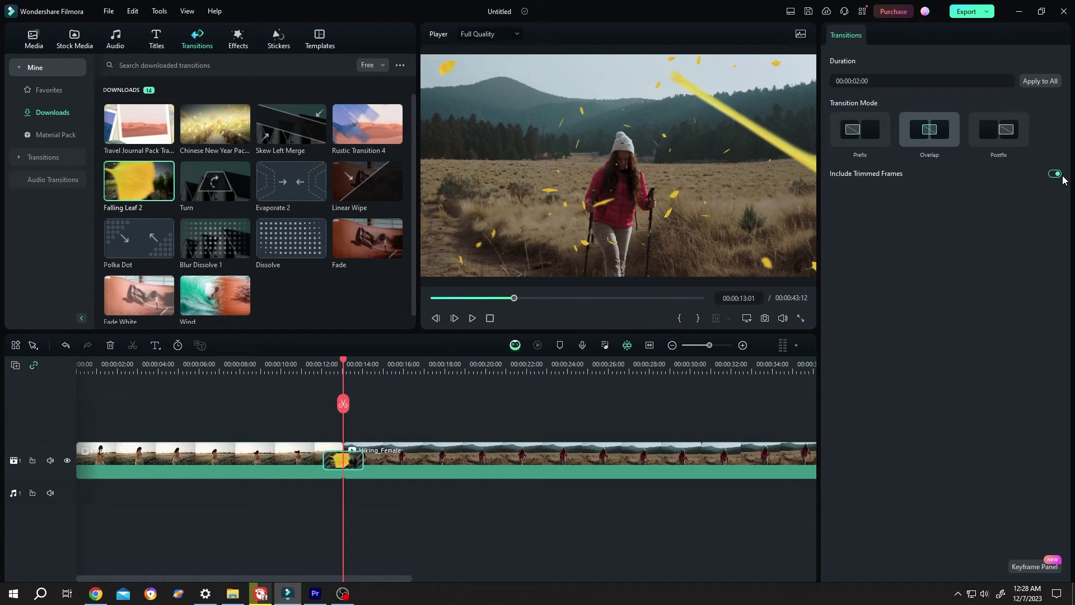
{"action": "left_click", "coordinate": [321, 364]}
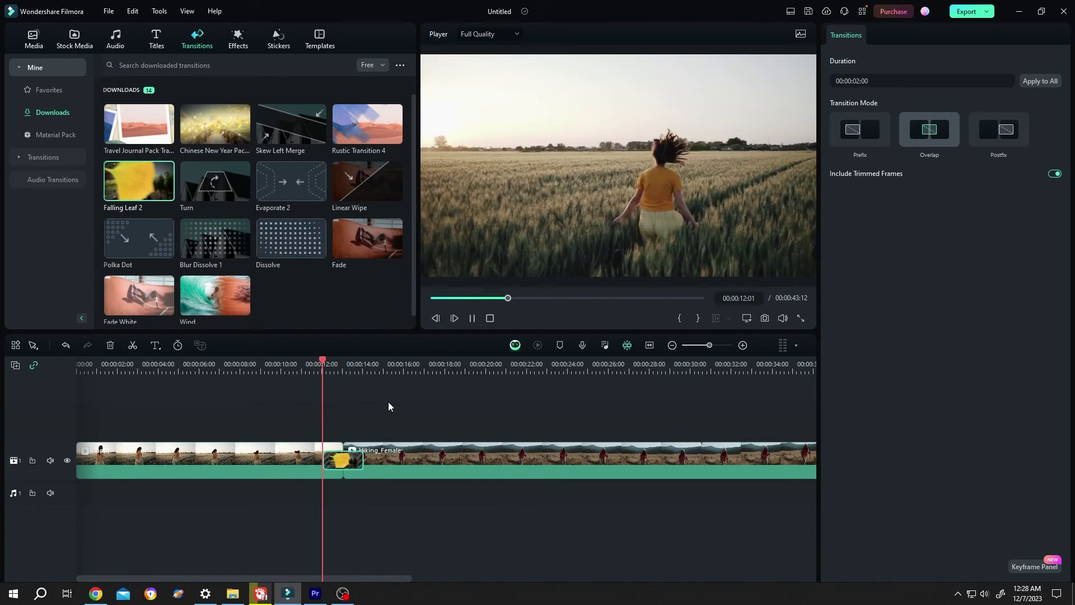
{"action": "key", "text": "space"}
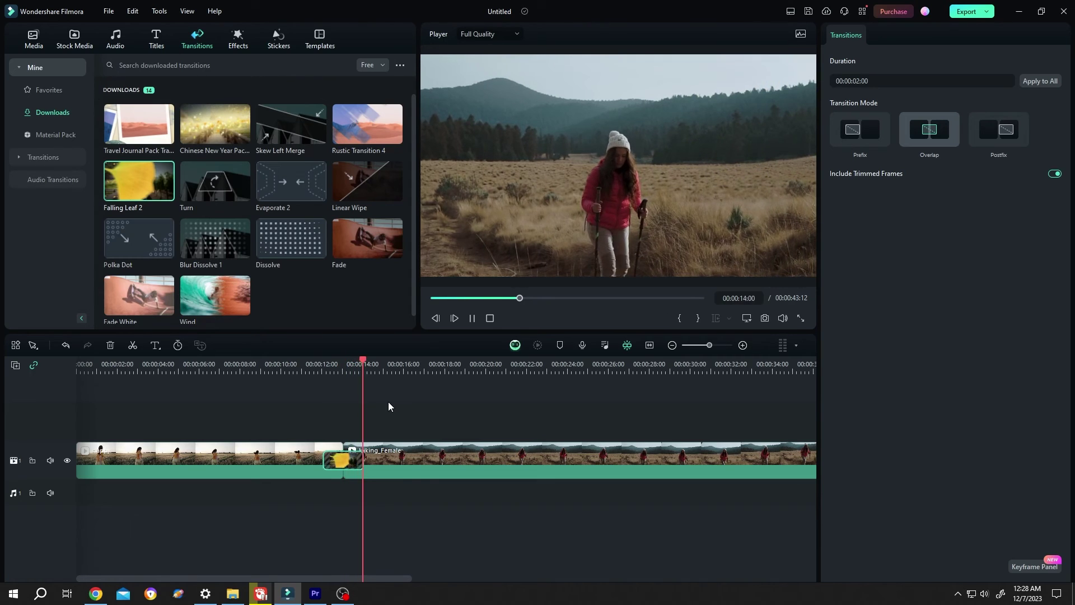